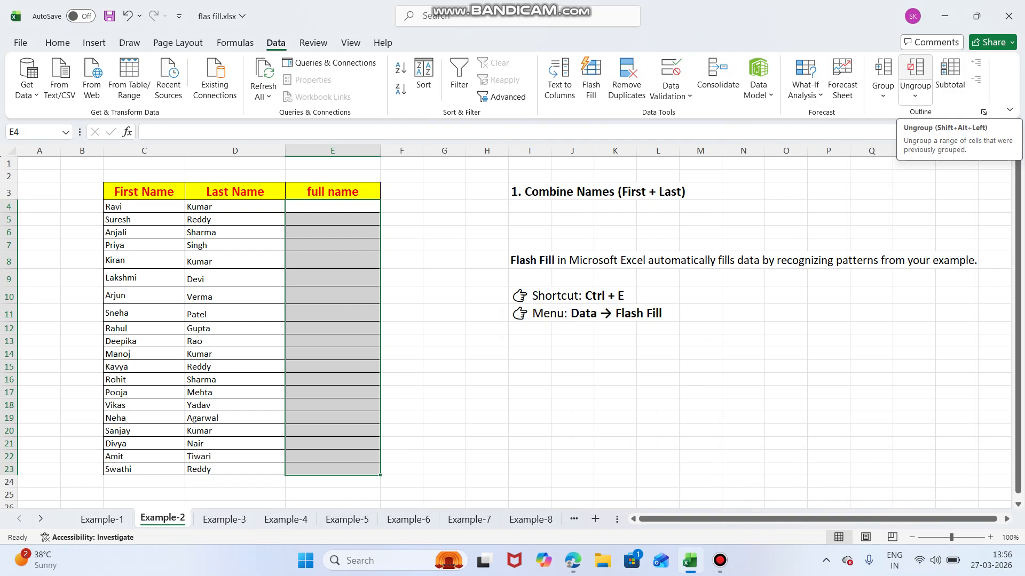
left_click(408, 354)
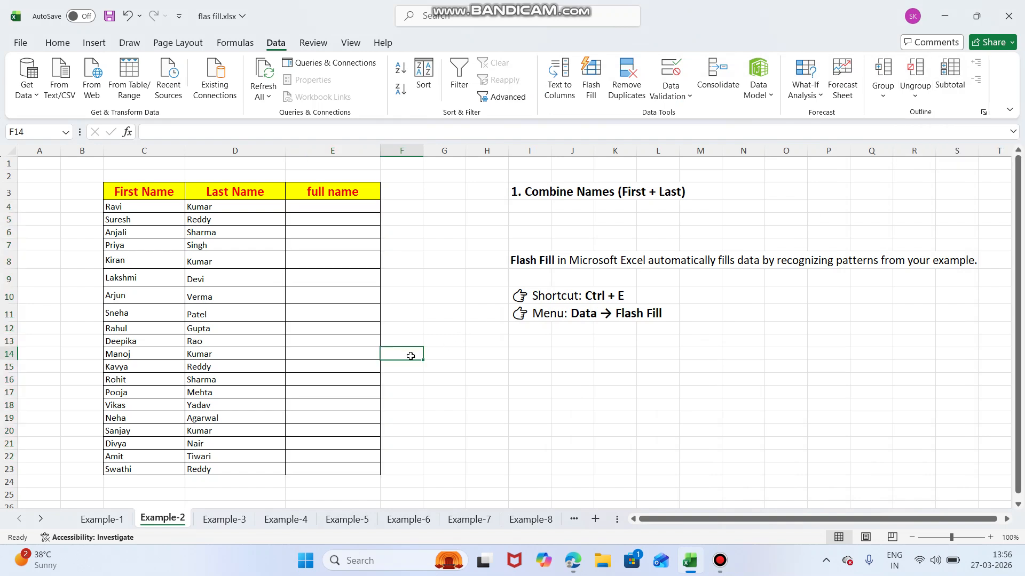
left_click(133, 197)
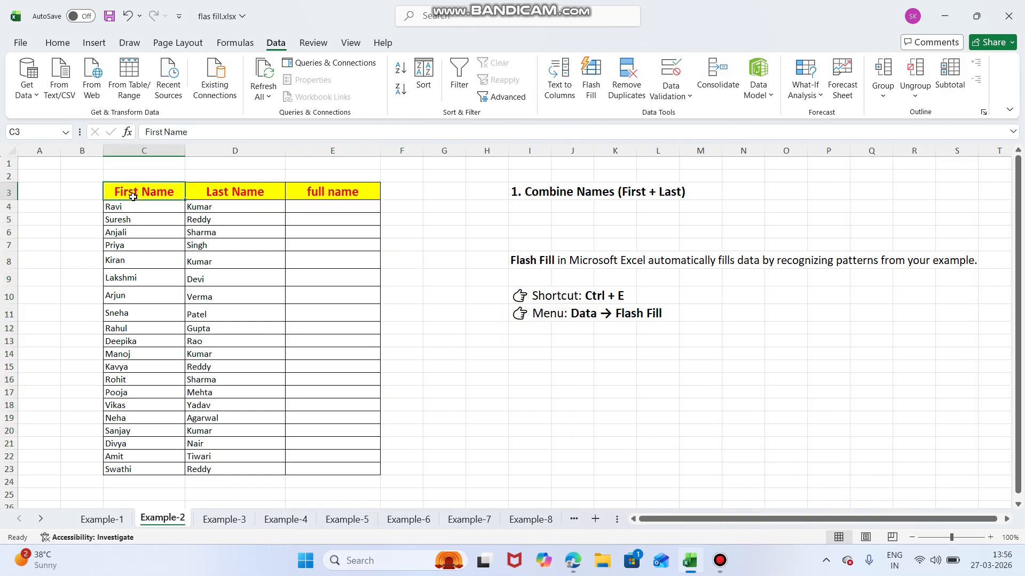
left_click(201, 198)
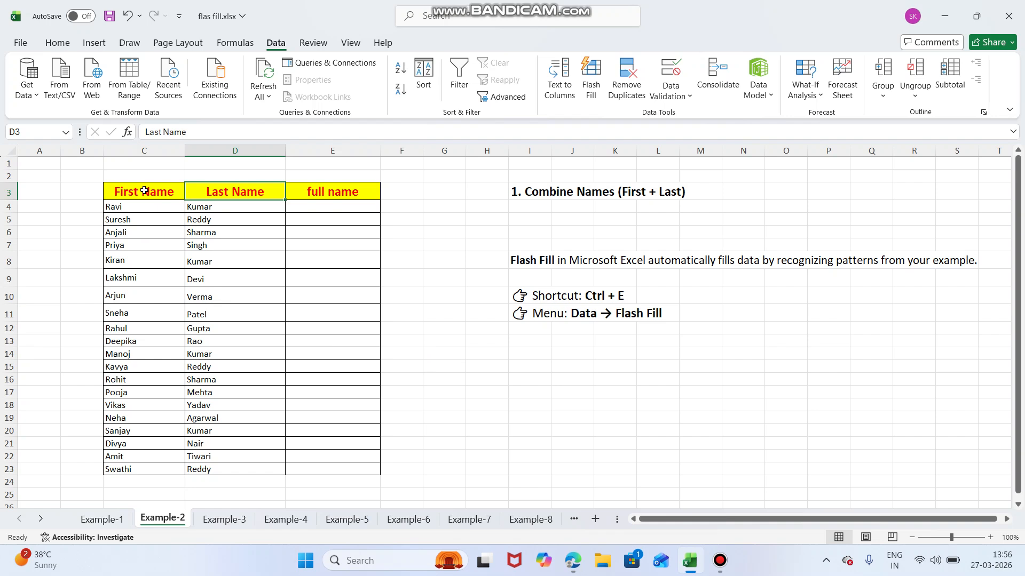
Enter row 4's combined first and last name in E4 and Flash Fill the full name column from E5.
left_click(327, 207)
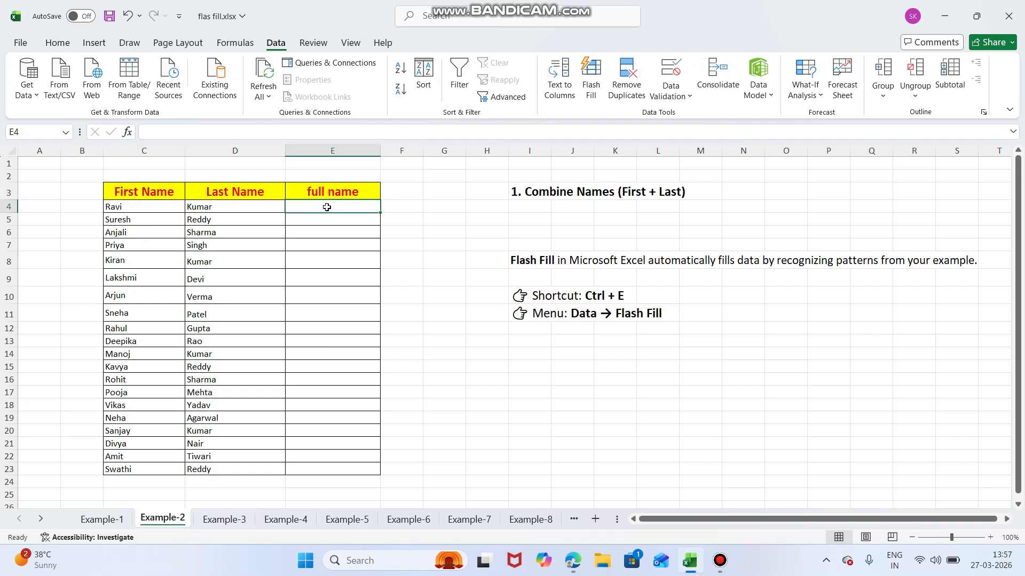
type("Ravi")
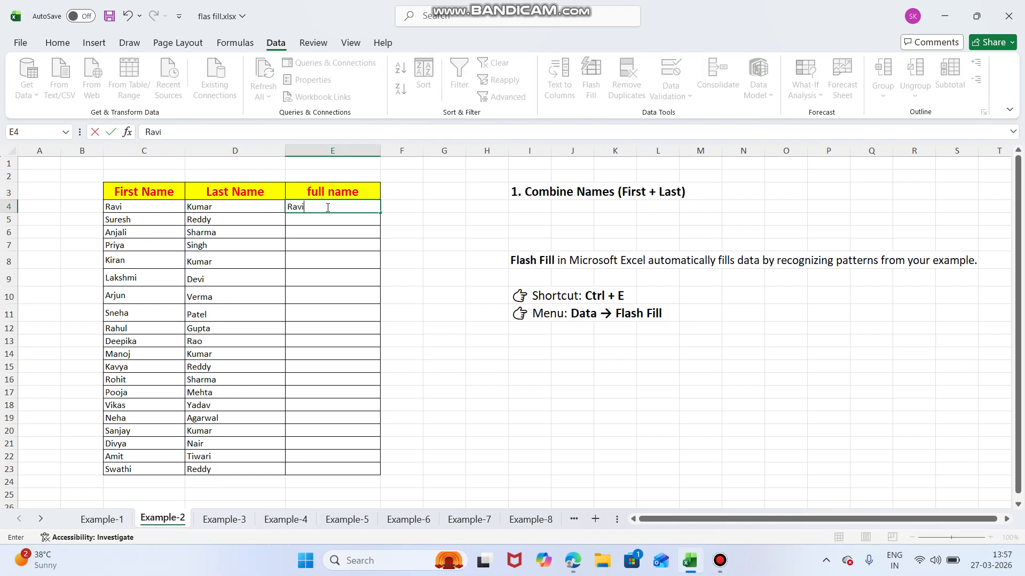
type(" Kumar")
left_click(335, 221)
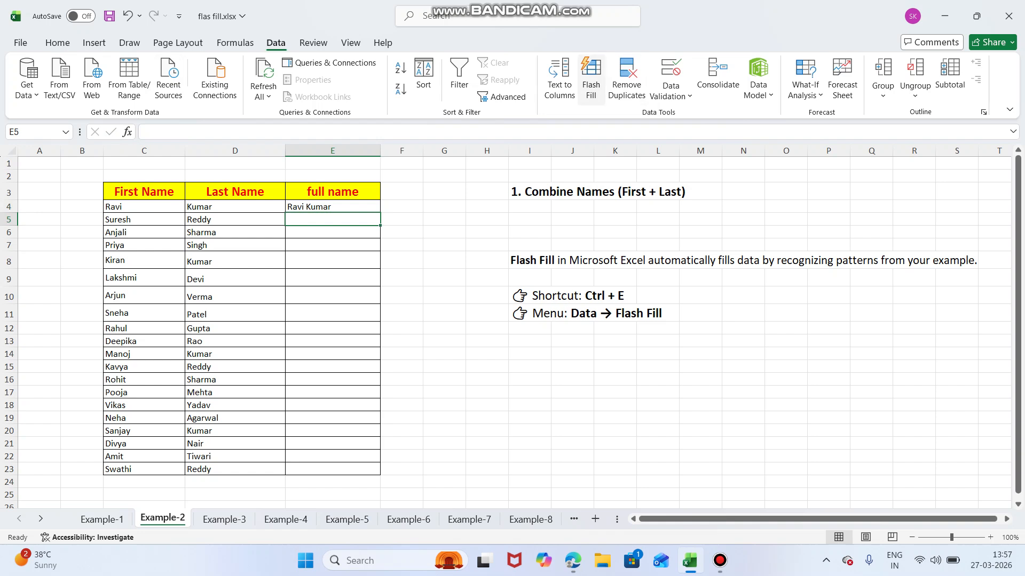
left_click(591, 77)
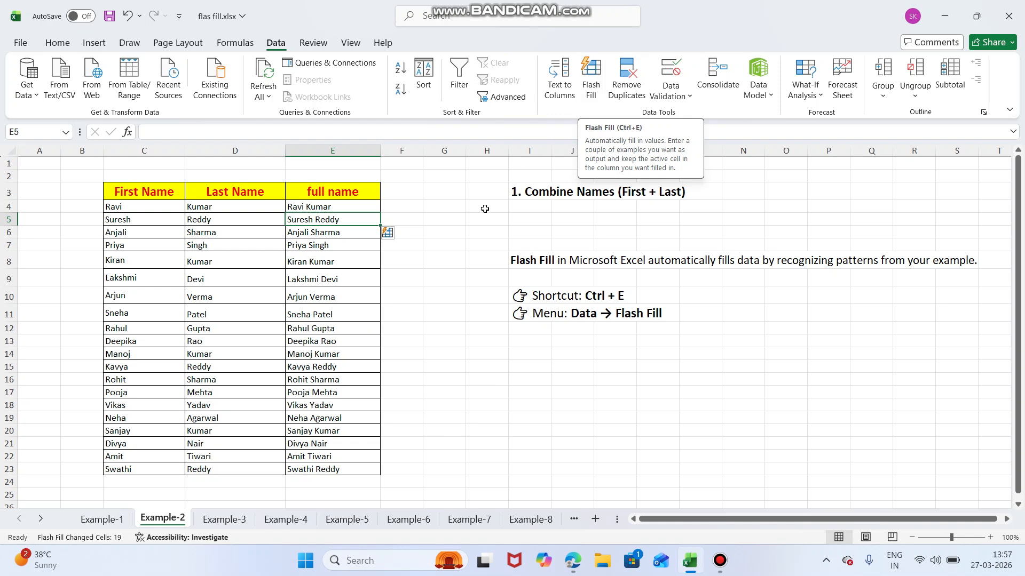
Clear all the filled full names from E4:E23.
left_click(461, 231)
left_click_drag(301, 211, 318, 471)
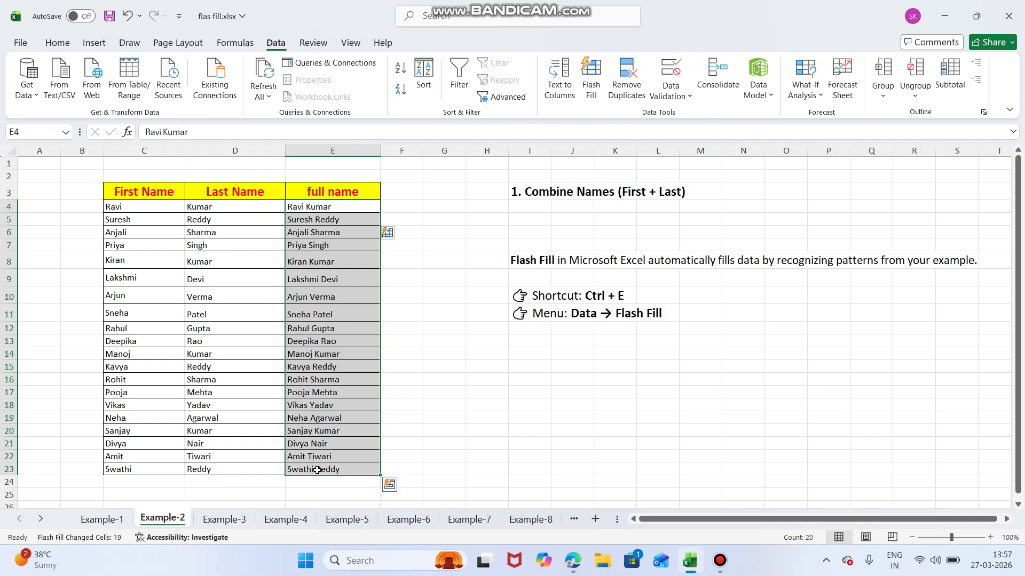
key("Delete")
left_click(427, 294)
Fill E4 with row 4's first and last name separated by a space, and Flash Fill the cells below from E5.
left_click(326, 207)
type("Ravi")
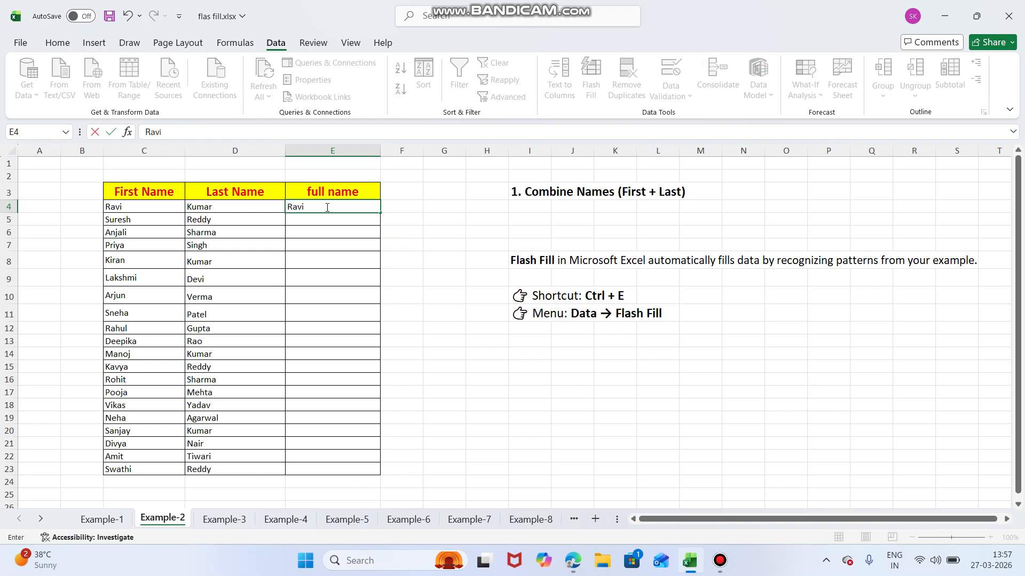
type(" Kumar")
left_click(317, 218)
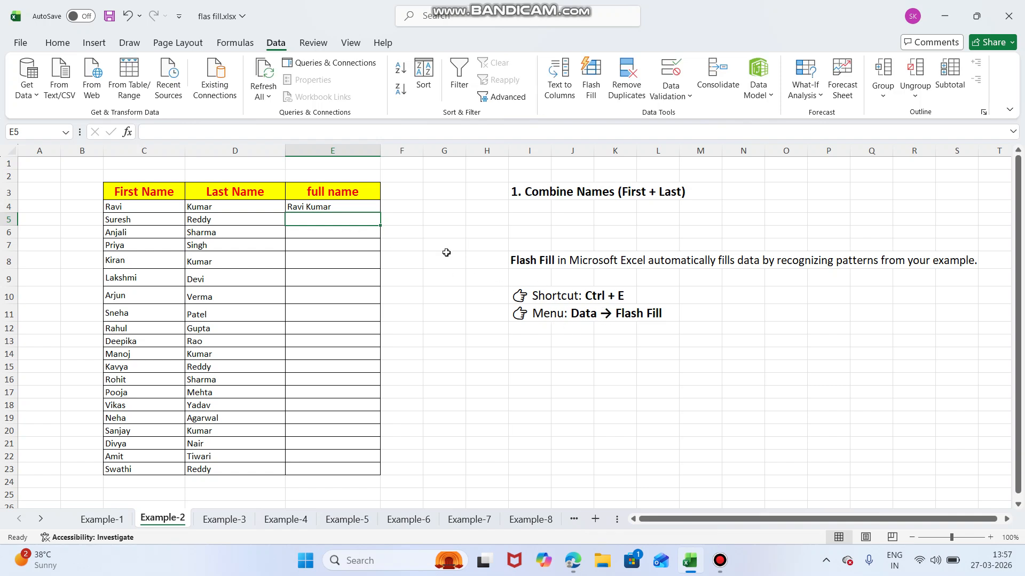
key("ctrl+e")
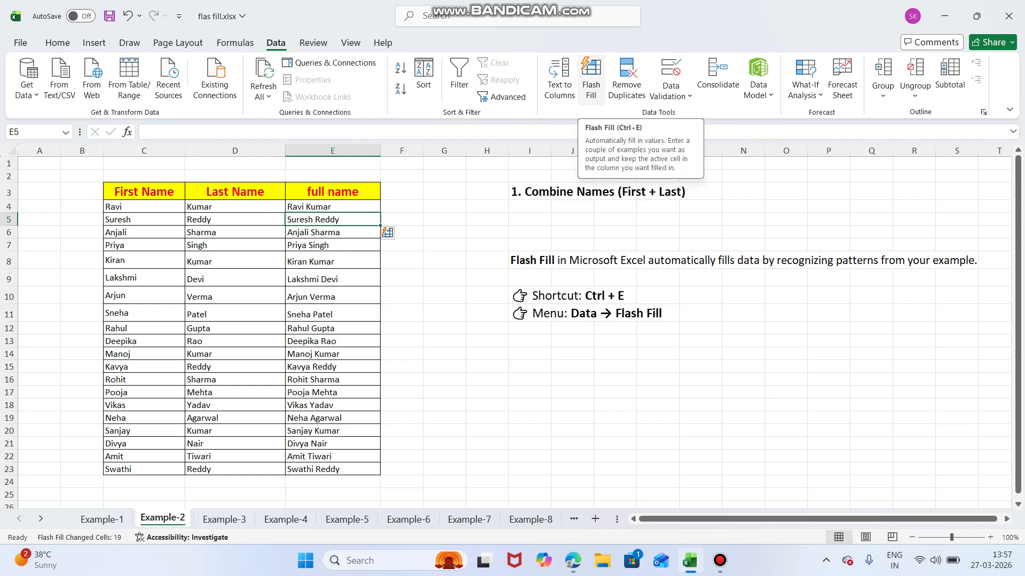
On the Example-1 sheet, clear the Fname and Lname values in D4:E23.
left_click(102, 519)
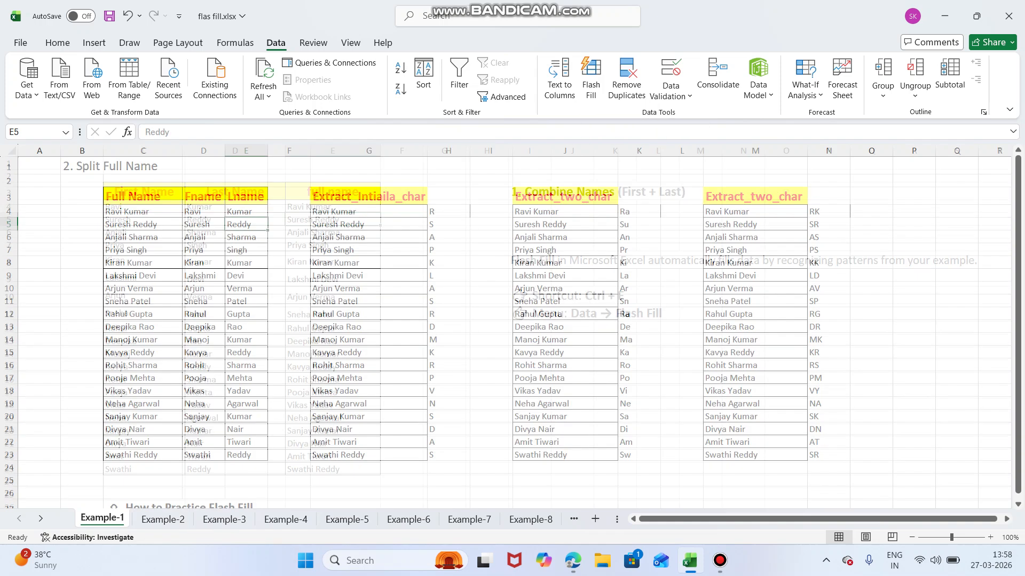
left_click_drag(201, 213, 246, 458)
key("Delete")
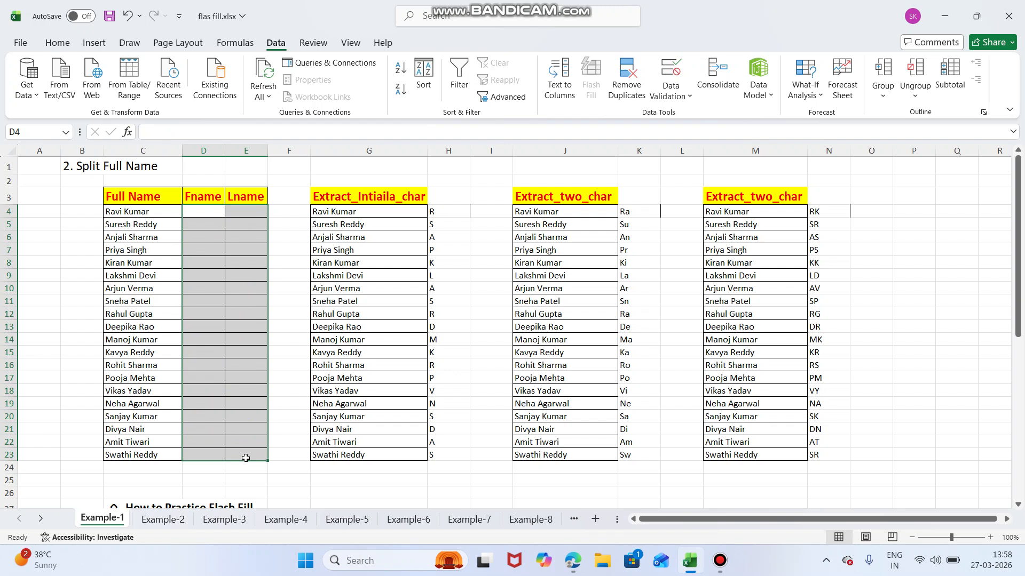
left_click(288, 493)
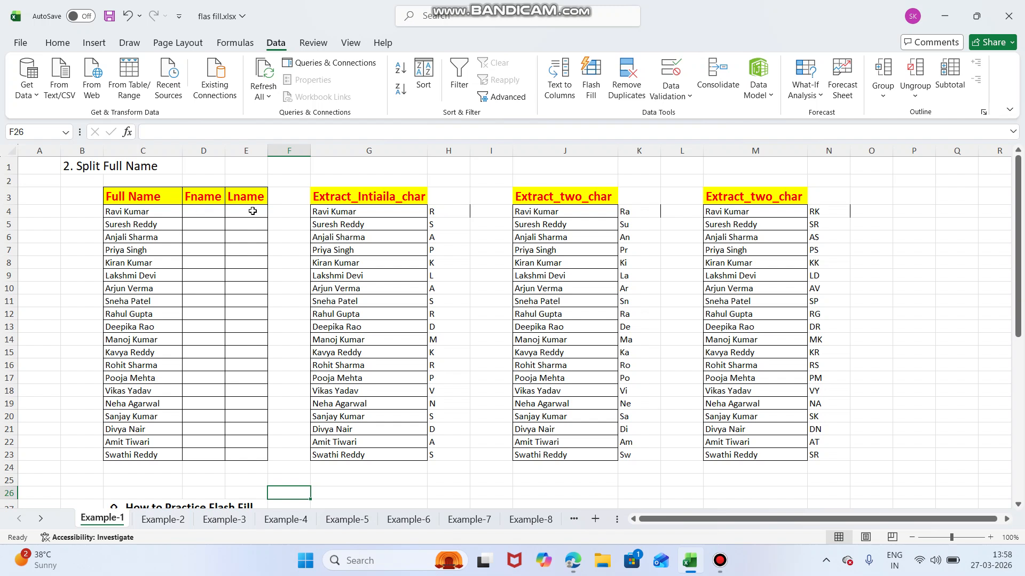
Enter the first name from C4 in D4 and Flash Fill the rest of the Fname column from D5.
left_click(195, 217)
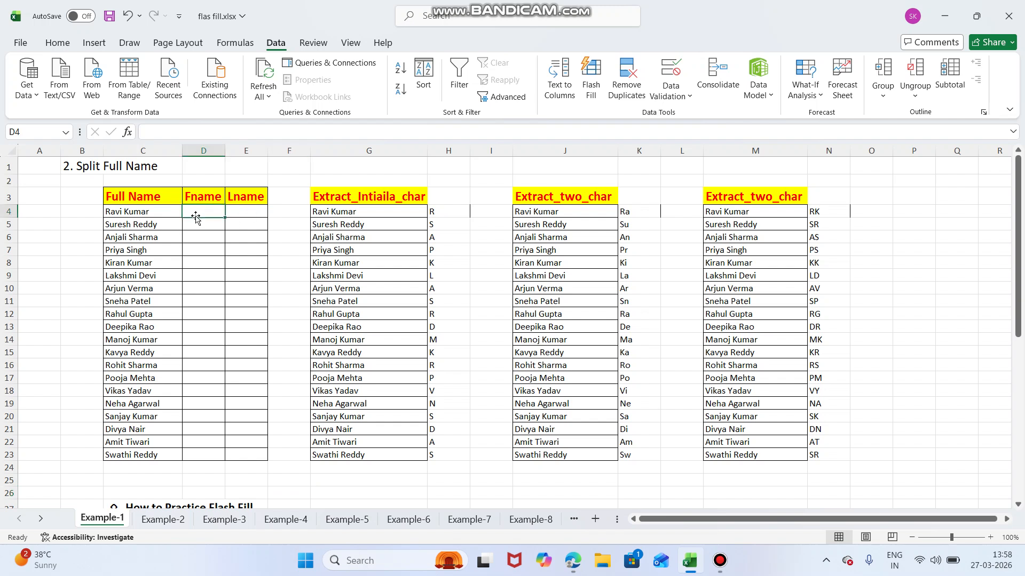
type("Ravi")
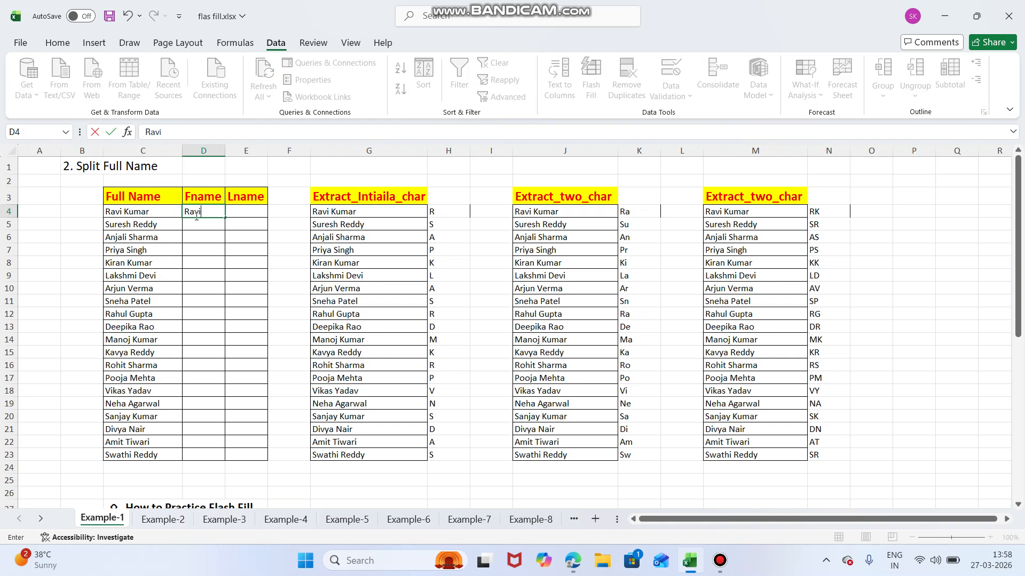
key("Return")
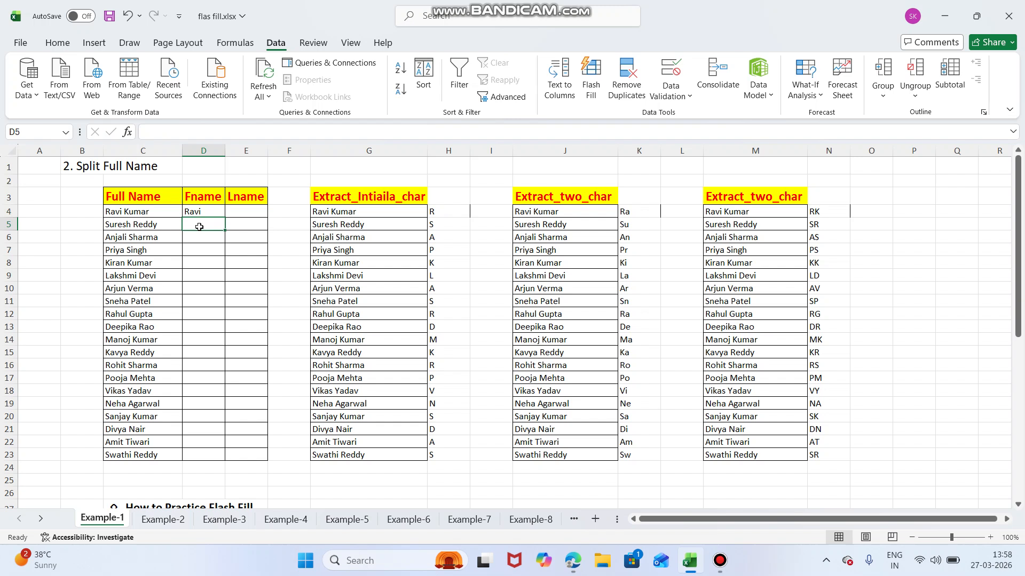
key("ctrl+e")
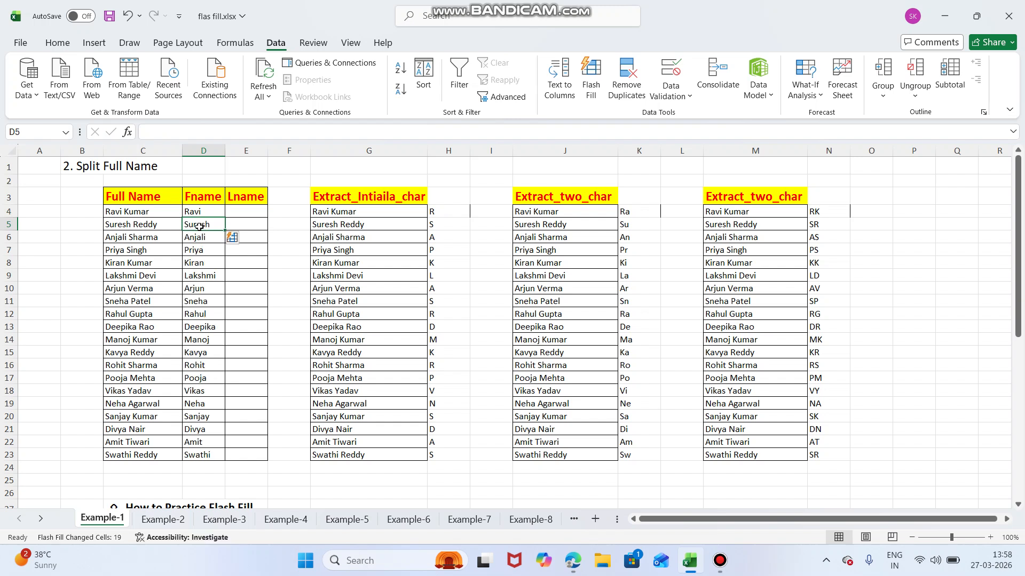
Enter the last name from C4 in E4 and Flash Fill the rest of the Lname column from E5.
left_click(247, 212)
type("Kumar")
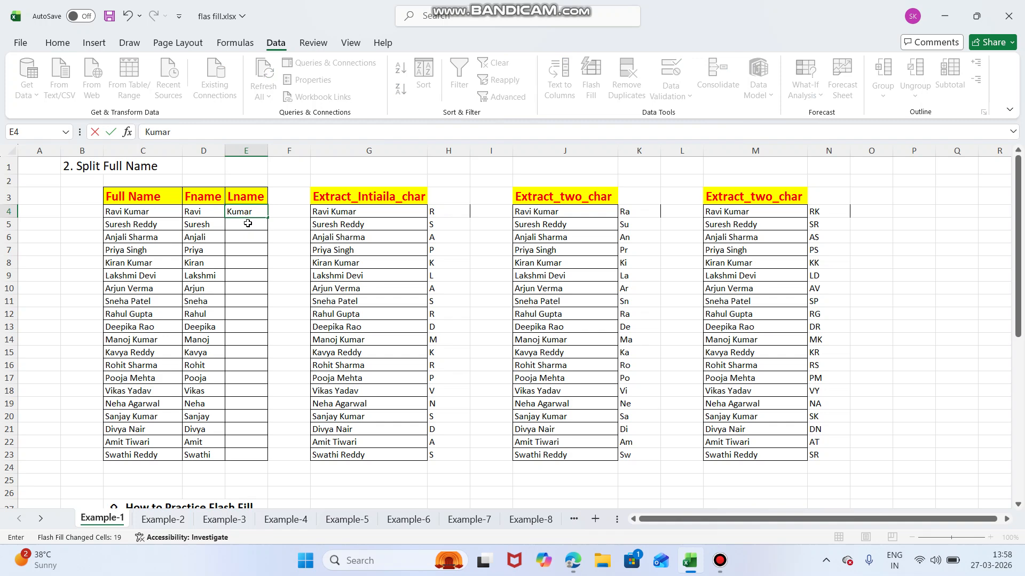
left_click(248, 225)
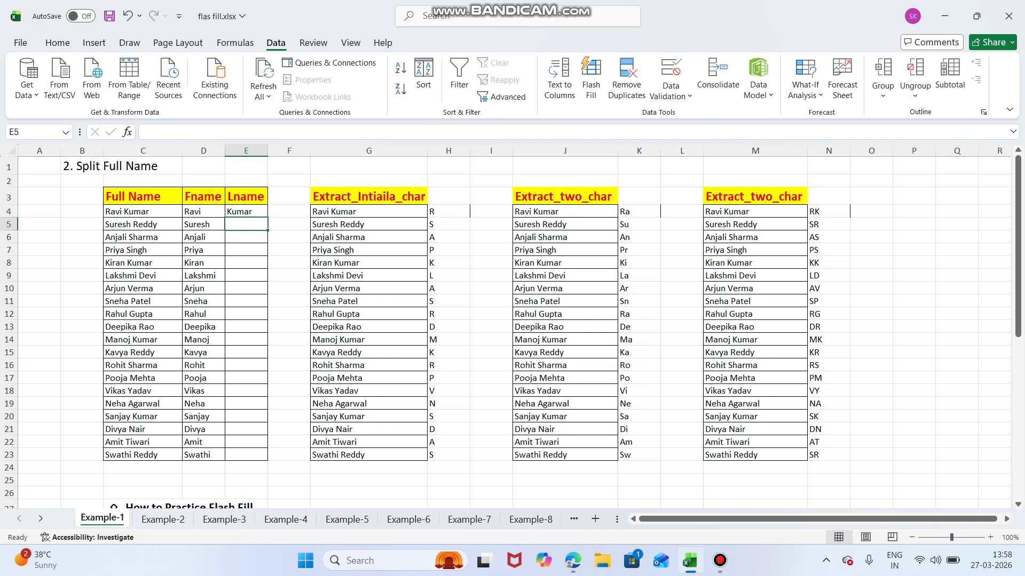
key("ctrl+e")
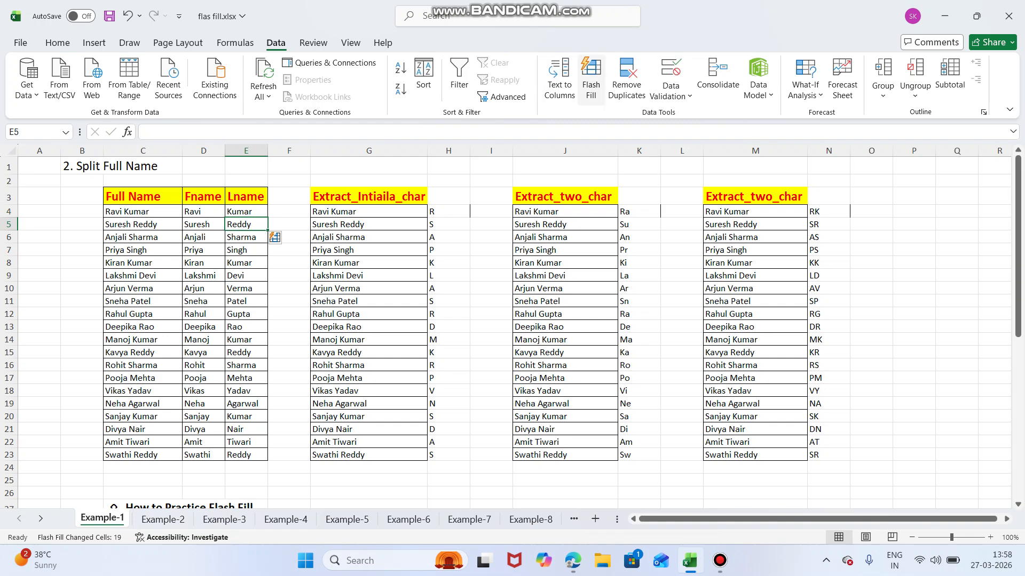
left_click(163, 519)
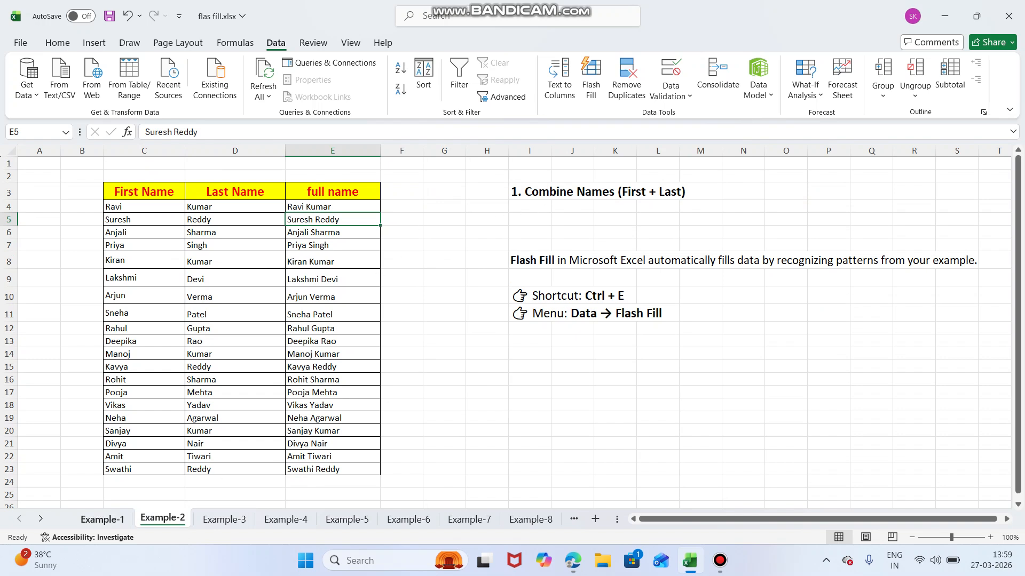
left_click(102, 520)
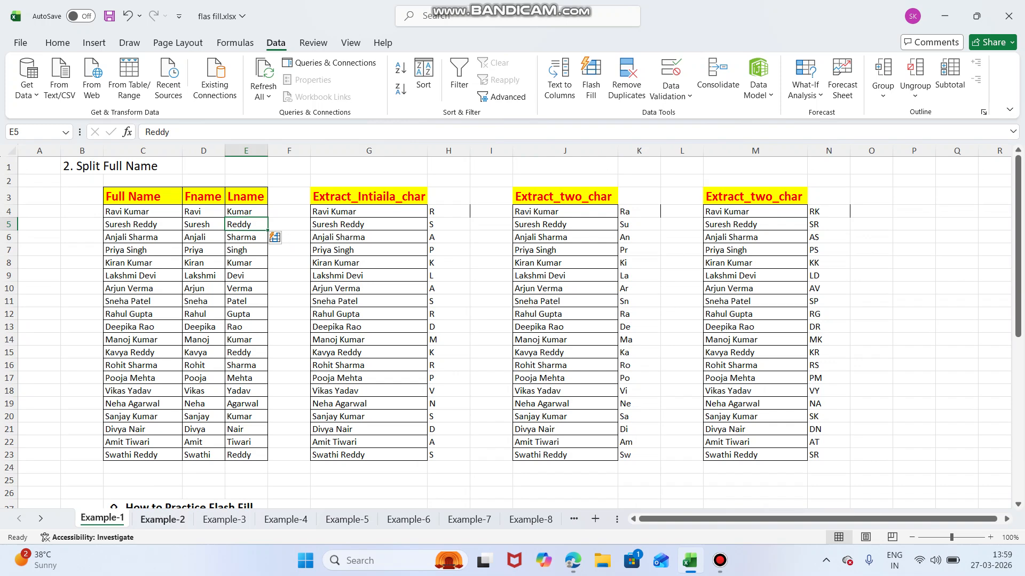
left_click(224, 519)
On the Example-4 sheet, clear the Name and Number values in E3:F22.
left_click(286, 519)
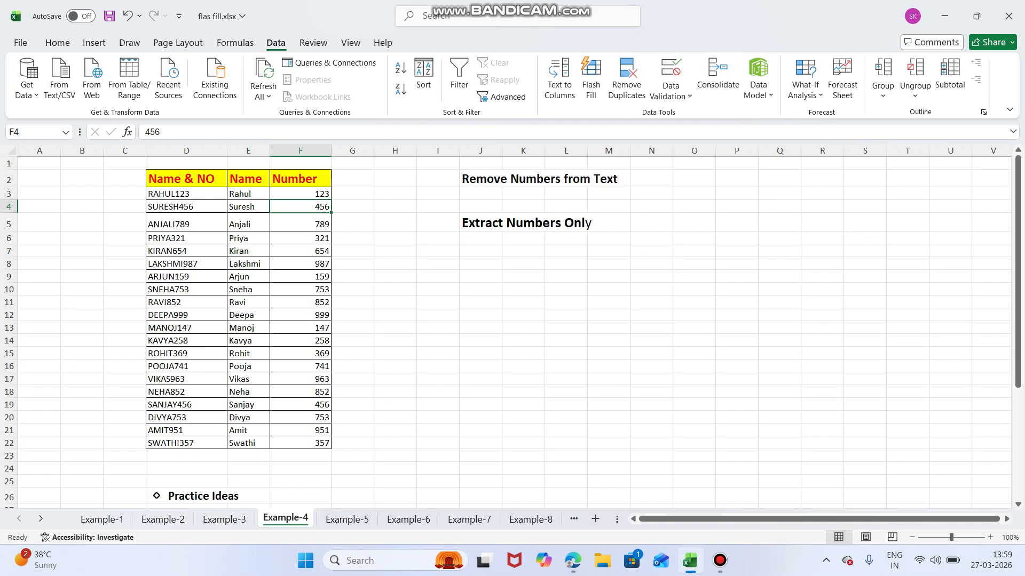
left_click_drag(239, 197, 326, 445)
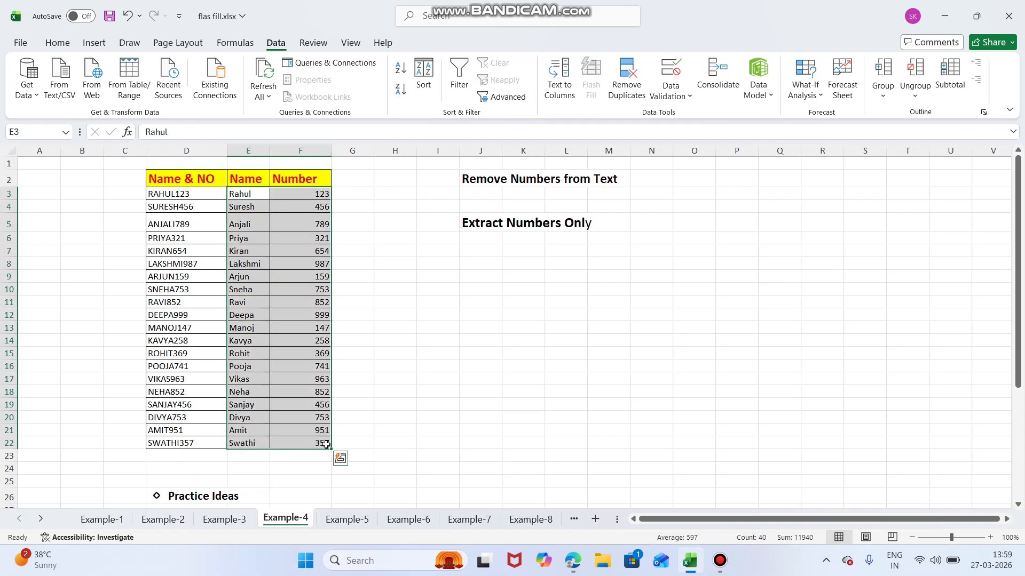
key("Delete")
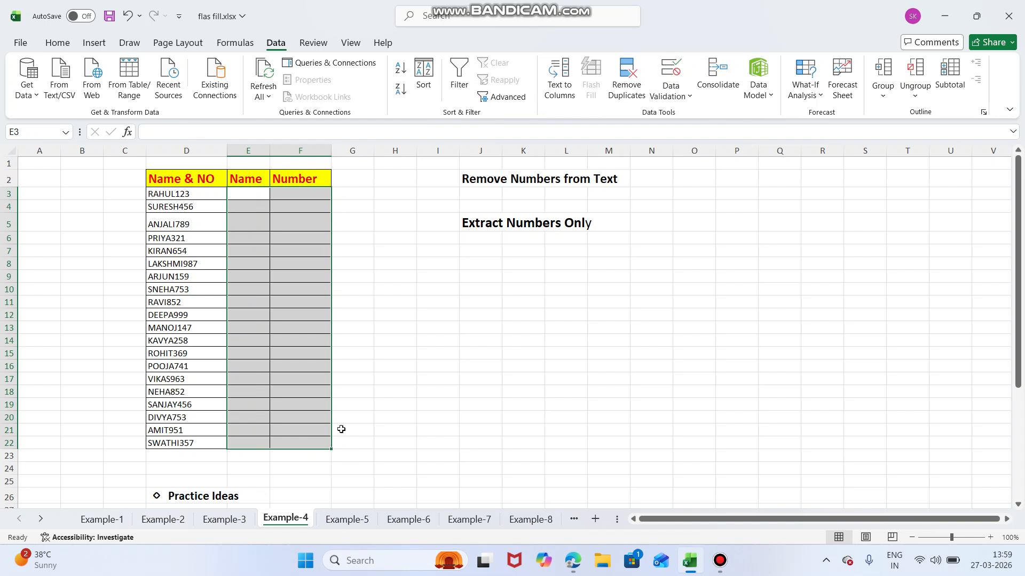
left_click(400, 380)
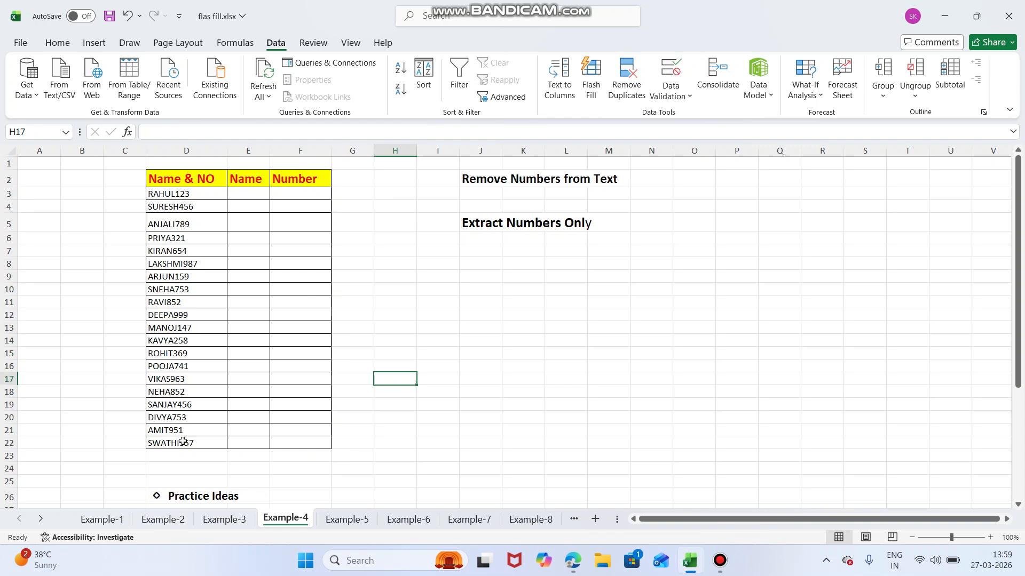
Enter D3's name without its digits, in proper case, in E3 and Flash Fill the Name column from E4.
left_click(253, 195)
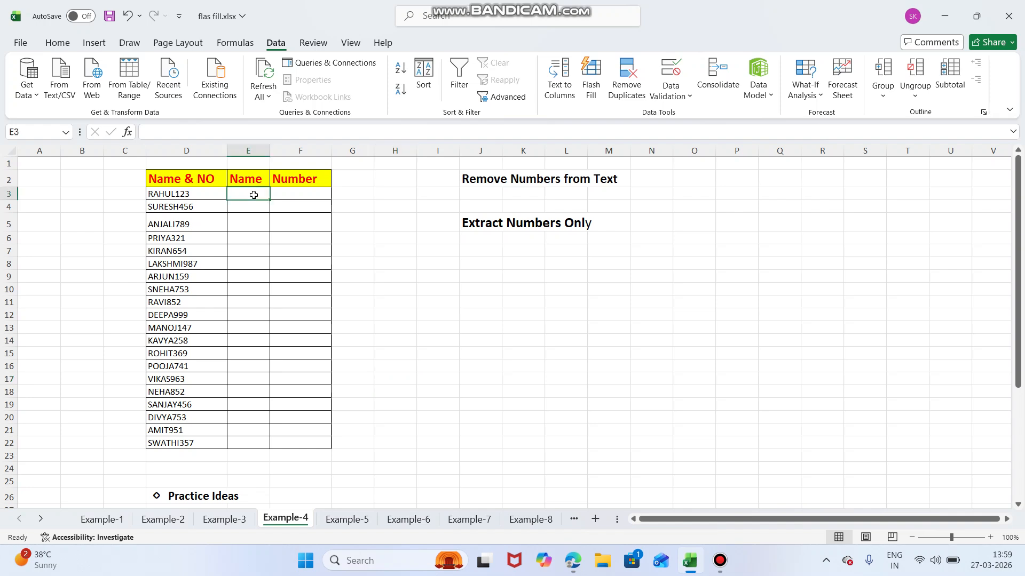
type("Rahul")
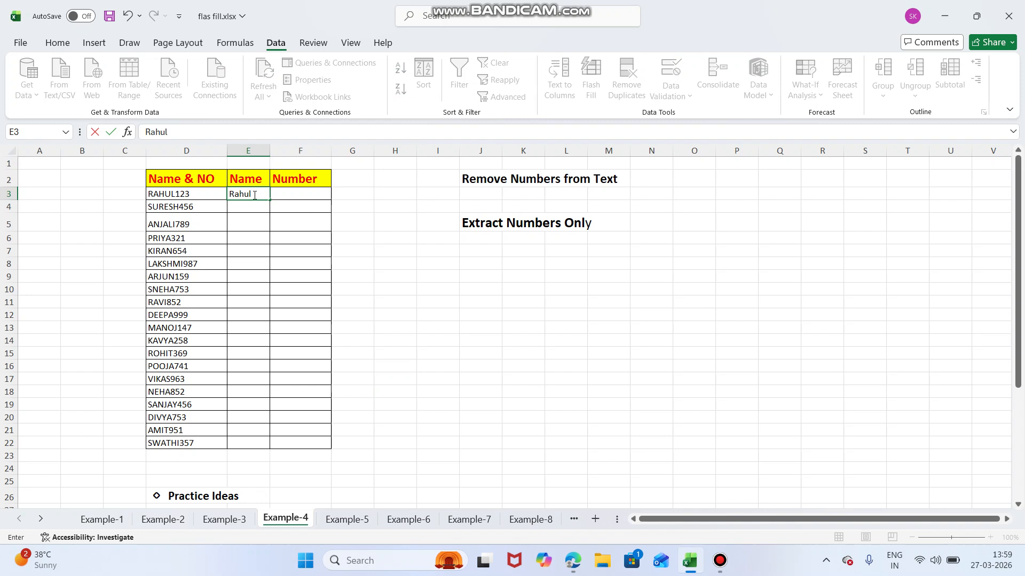
left_click(255, 206)
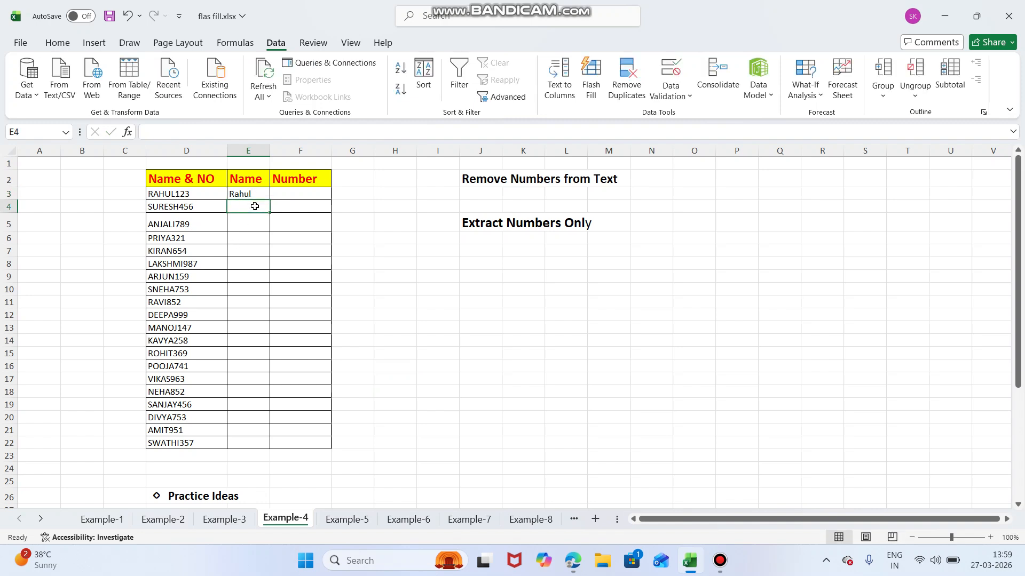
left_click(590, 78)
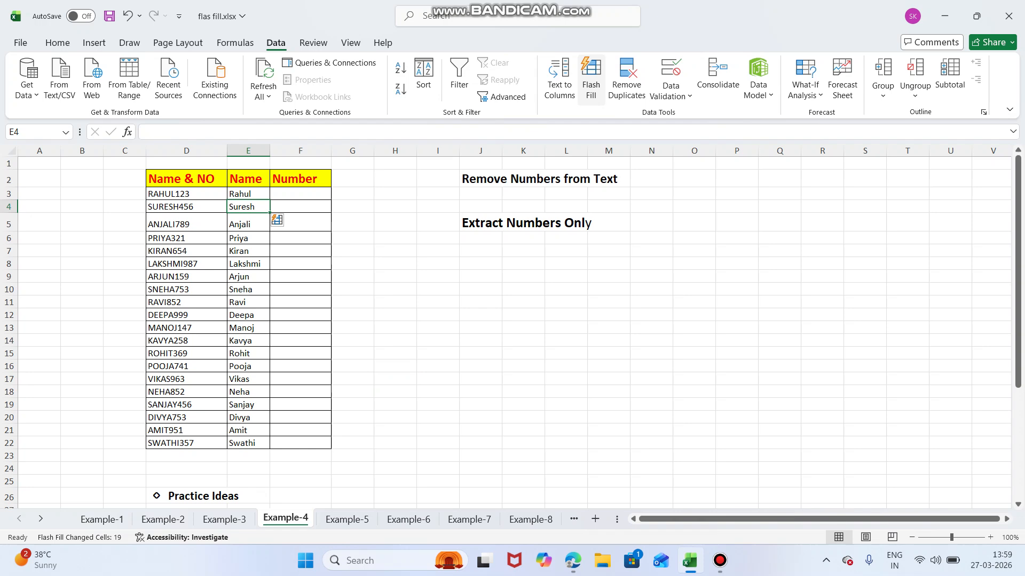
Enter 123 in F3 and Flash Fill the rest of the Number column from F4.
left_click(305, 193)
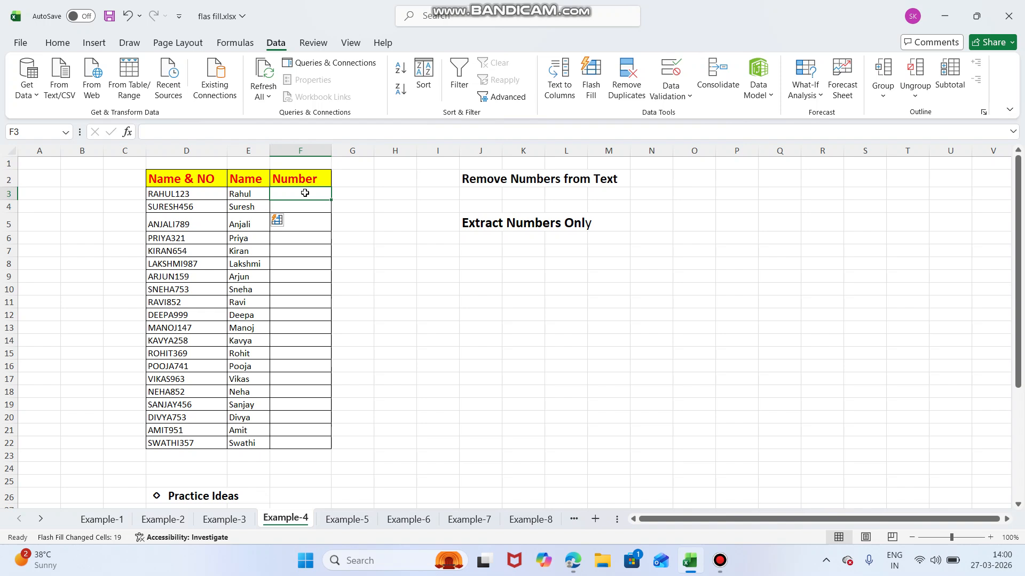
type("123")
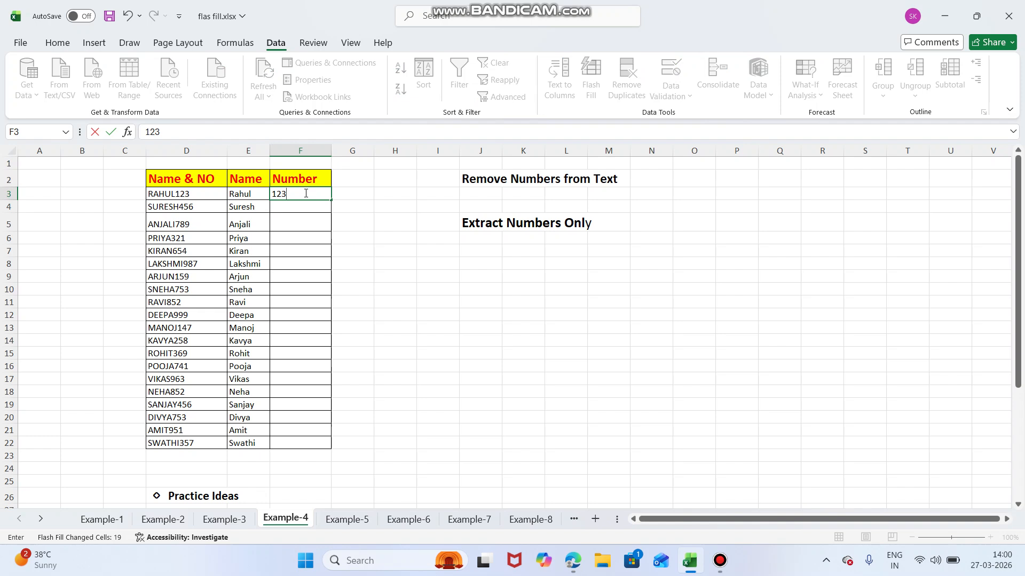
left_click(287, 208)
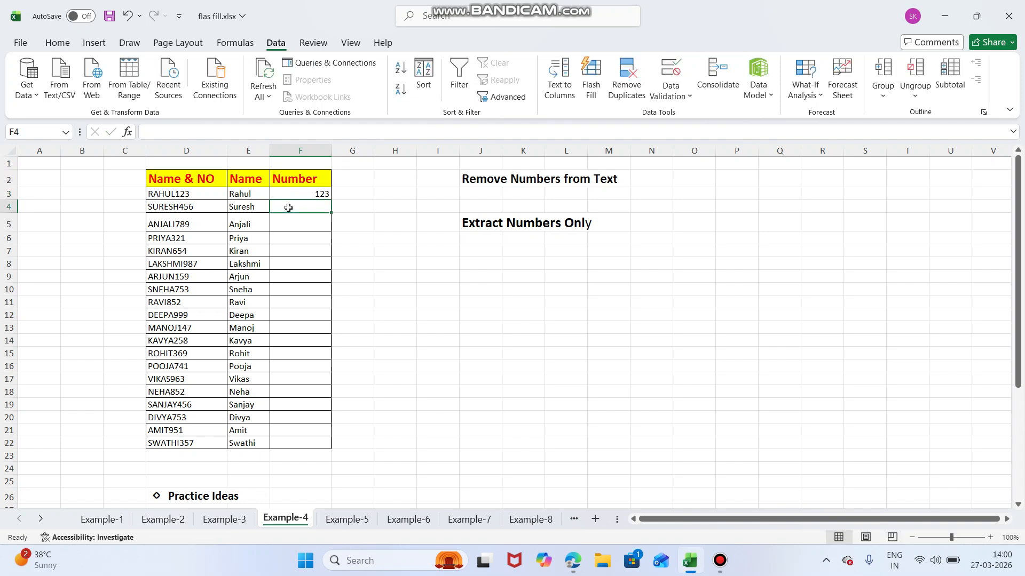
key("ctrl+e")
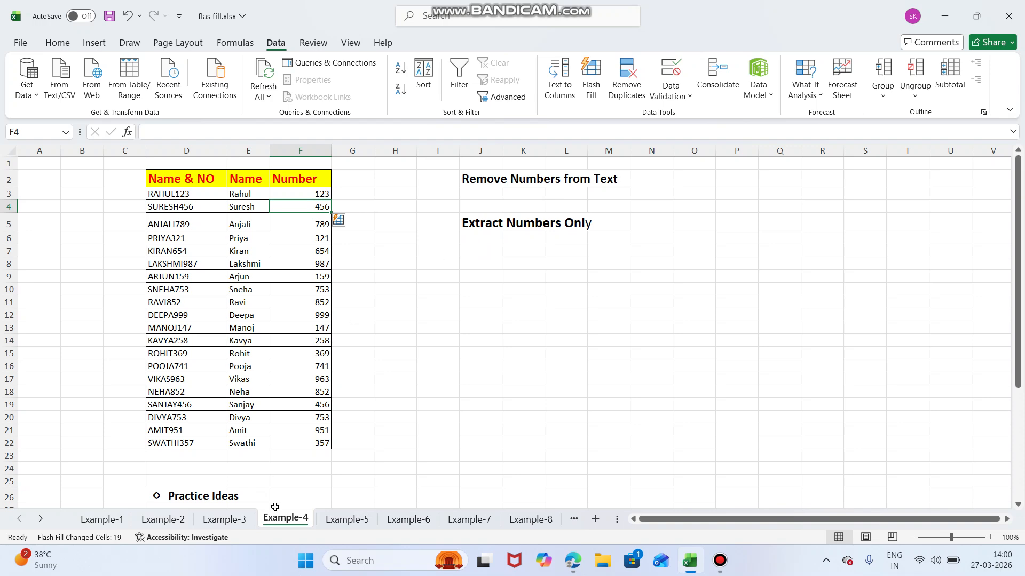
Review the Flash Fill examples on the Example-2, Example-1, Example-3, Example-4 and Example-5 sheets.
left_click(162, 519)
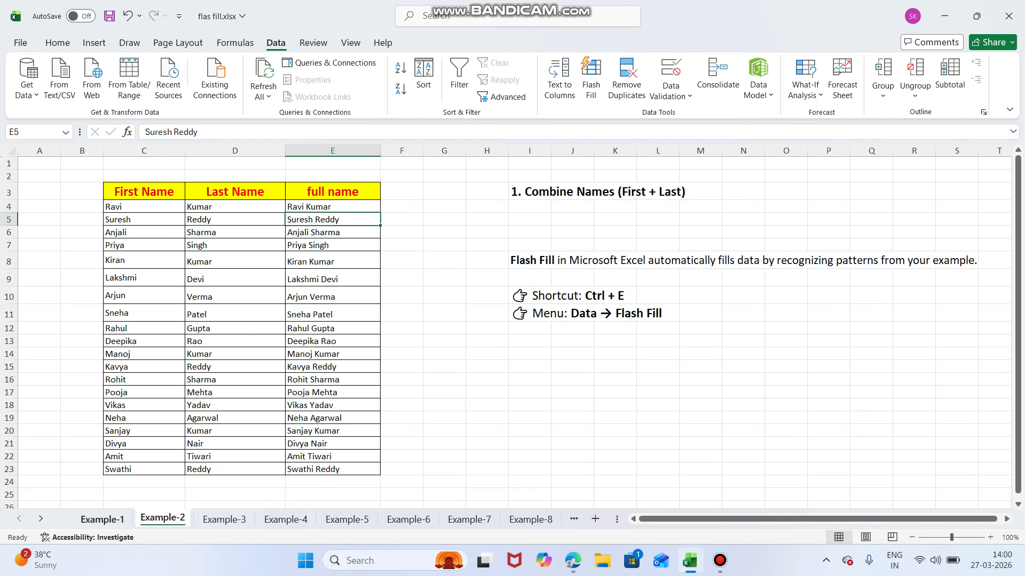
left_click(104, 518)
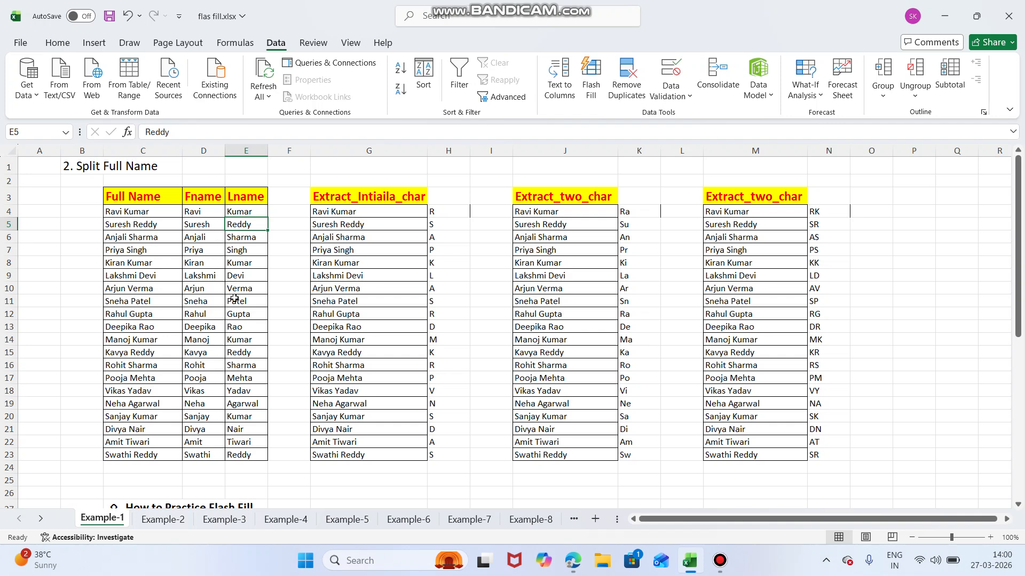
left_click(224, 519)
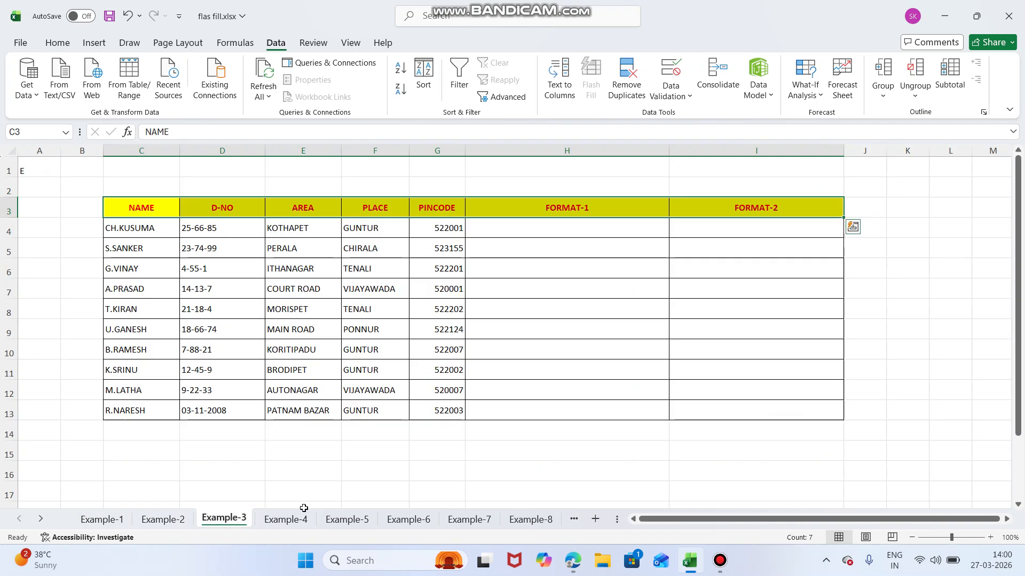
left_click(285, 519)
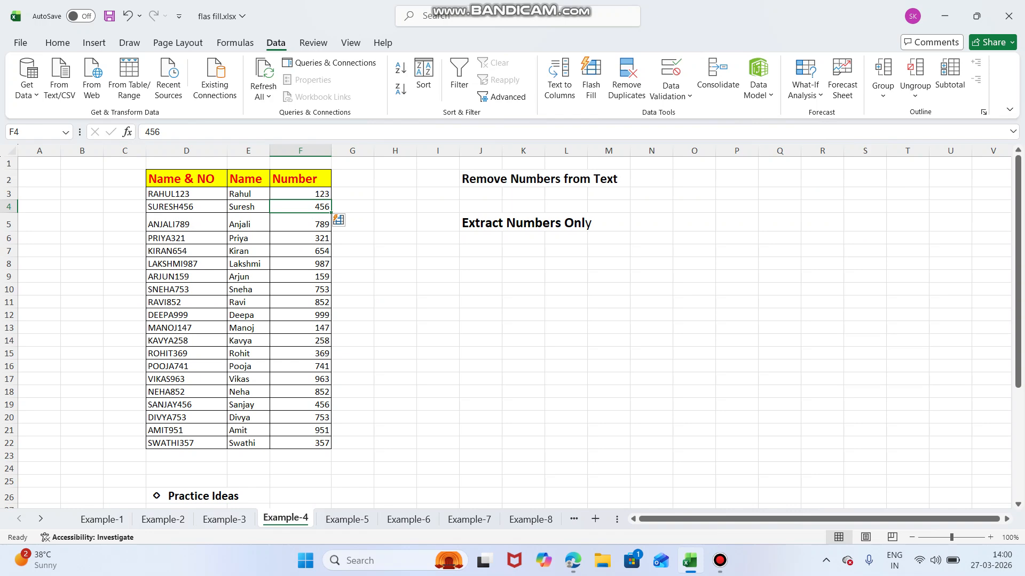
left_click(347, 519)
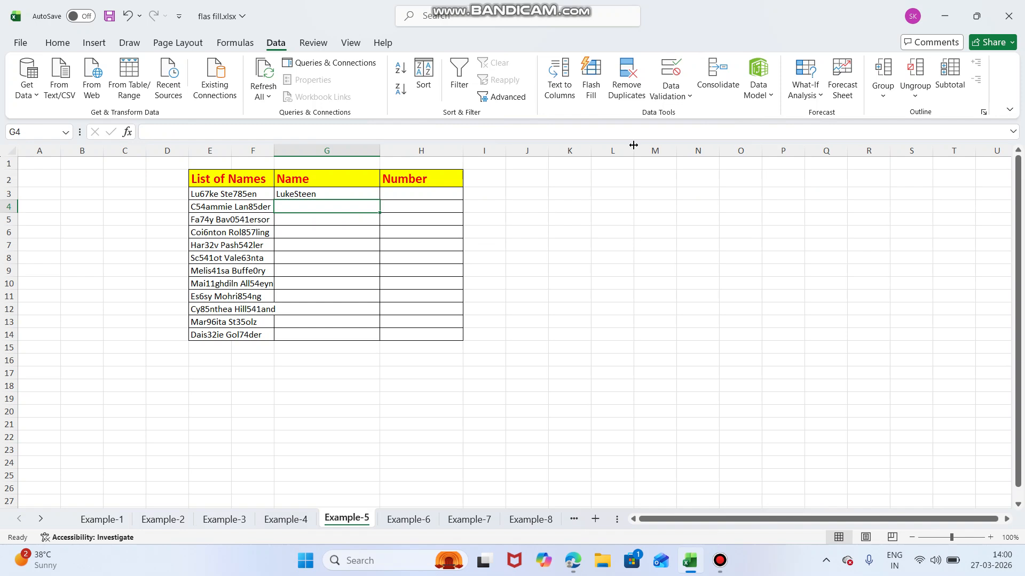
On the Example-6 sheet, enter D3's name in lower case in E3 and Flash Fill the Lower_Case column from E4.
left_click(408, 518)
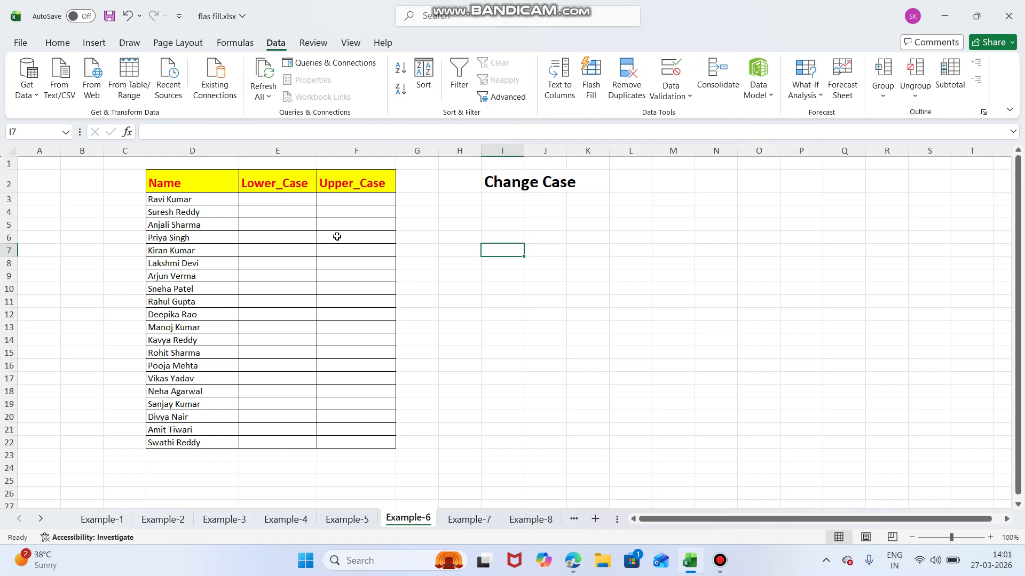
left_click(286, 198)
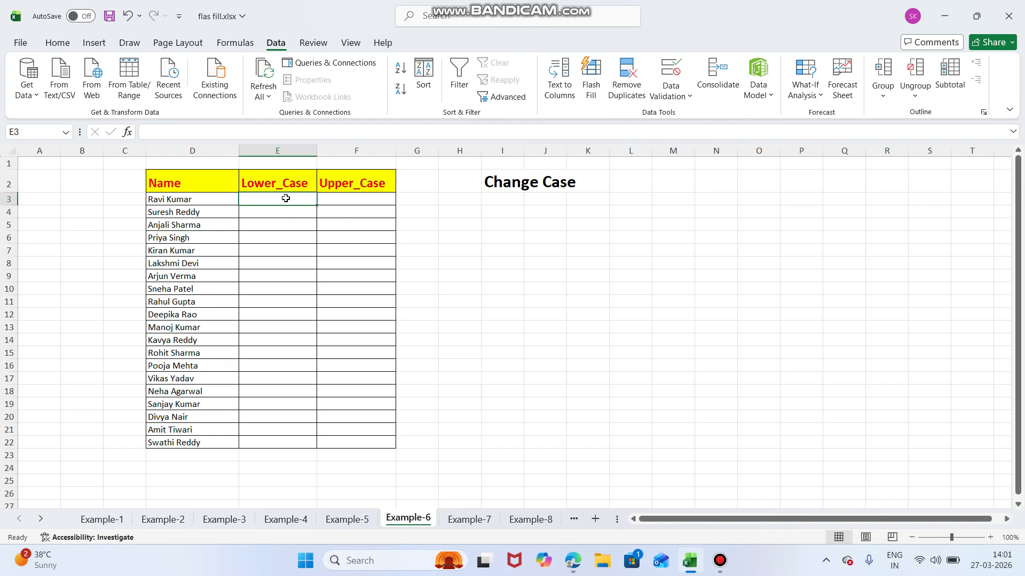
type("ravi")
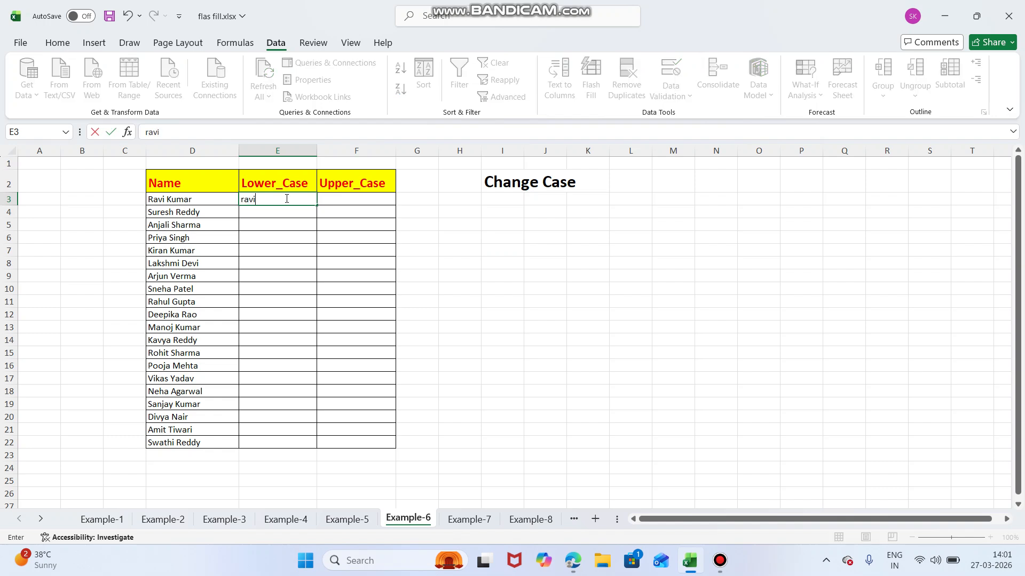
type(" kumar")
left_click(272, 213)
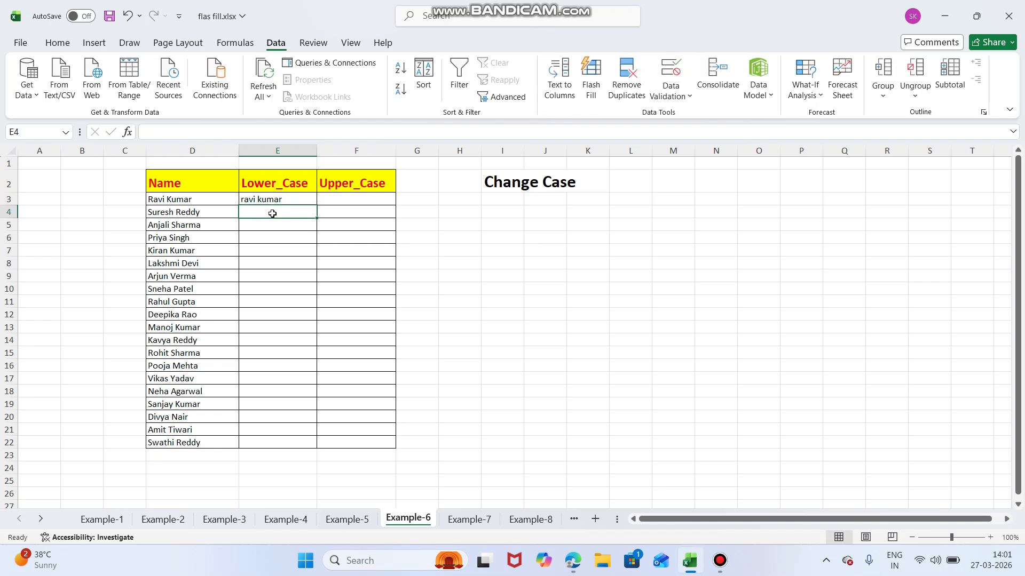
key("ctrl+e")
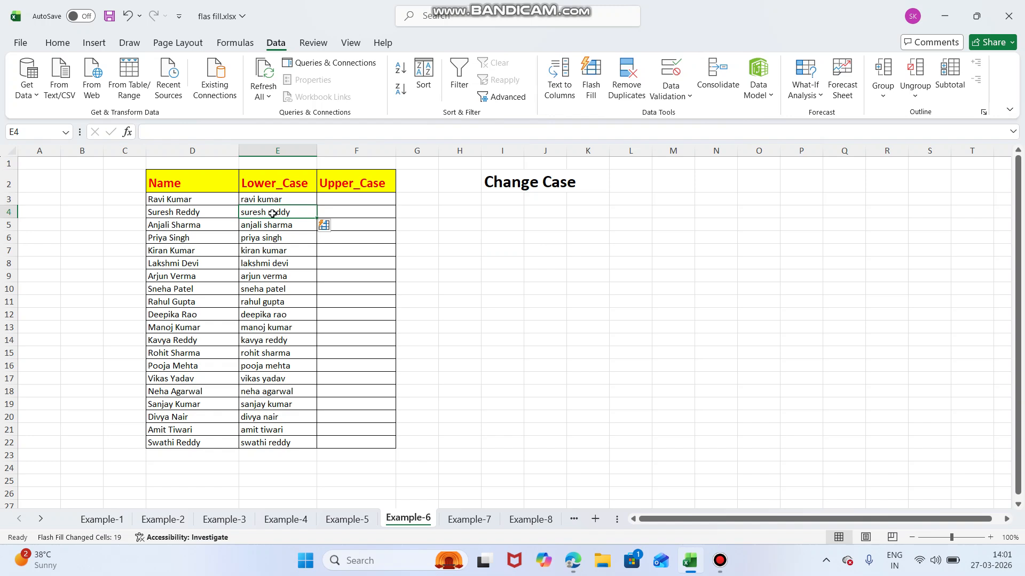
Enter D3's name in upper case in F3 and Flash Fill the rest of the Upper_Case column from F4.
left_click(337, 198)
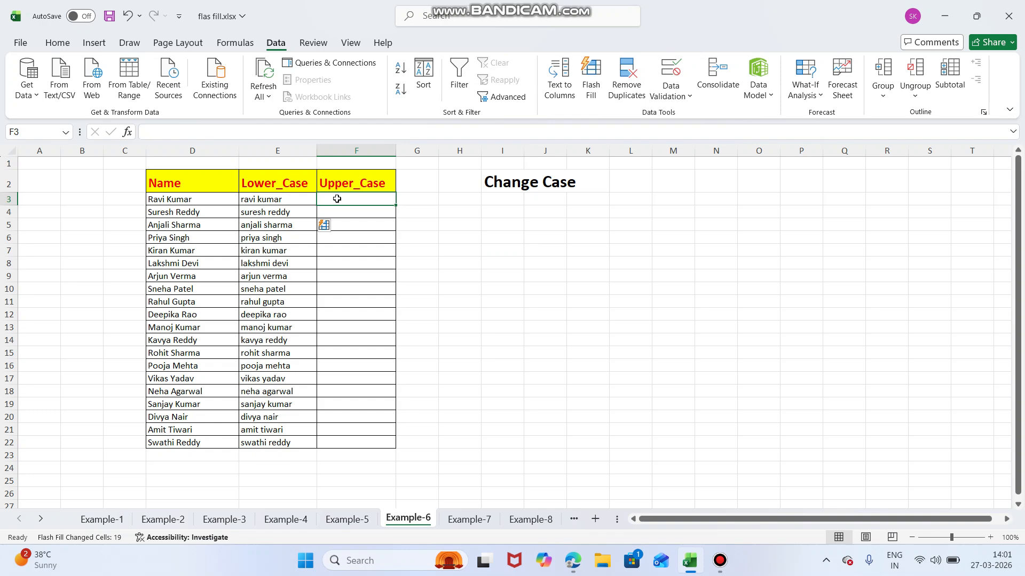
type("R")
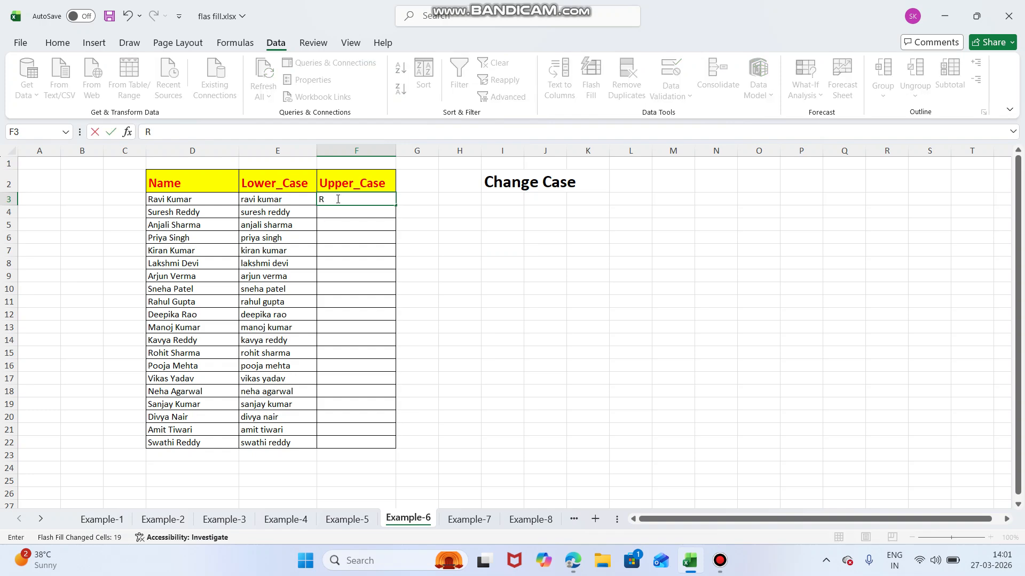
type("AVI KUMAR")
left_click(345, 212)
key("ctrl+e")
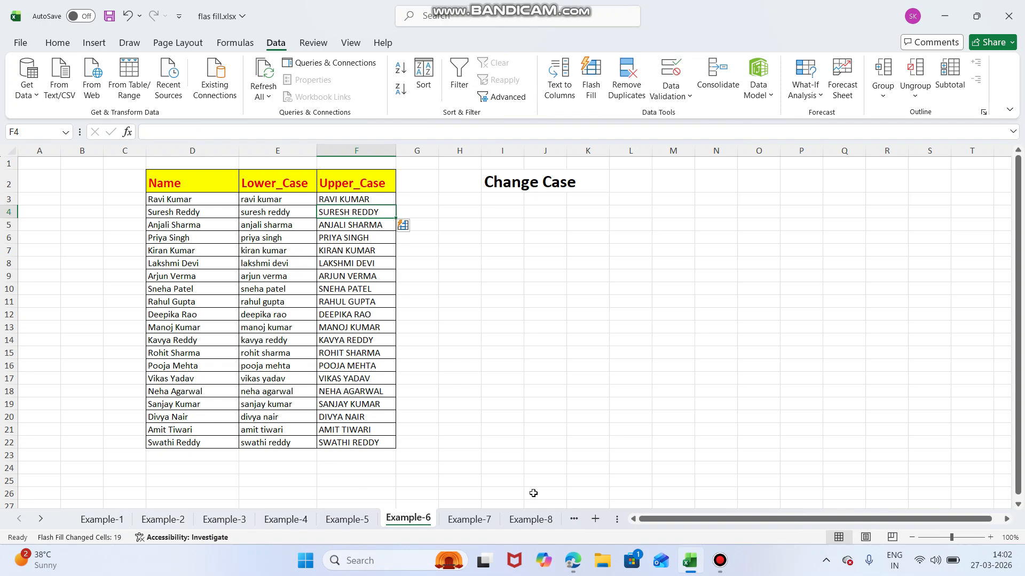
left_click(347, 520)
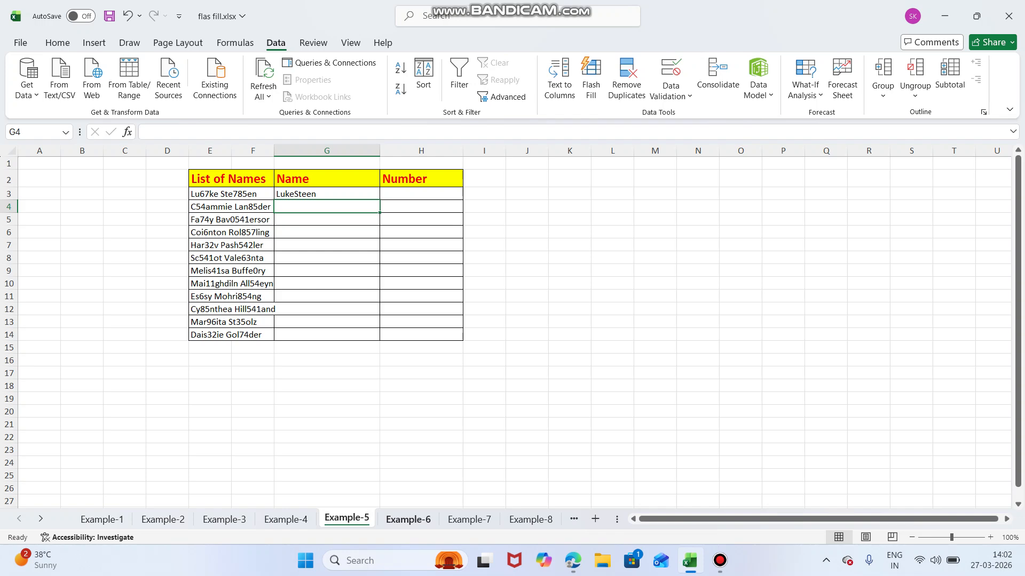
left_click(408, 519)
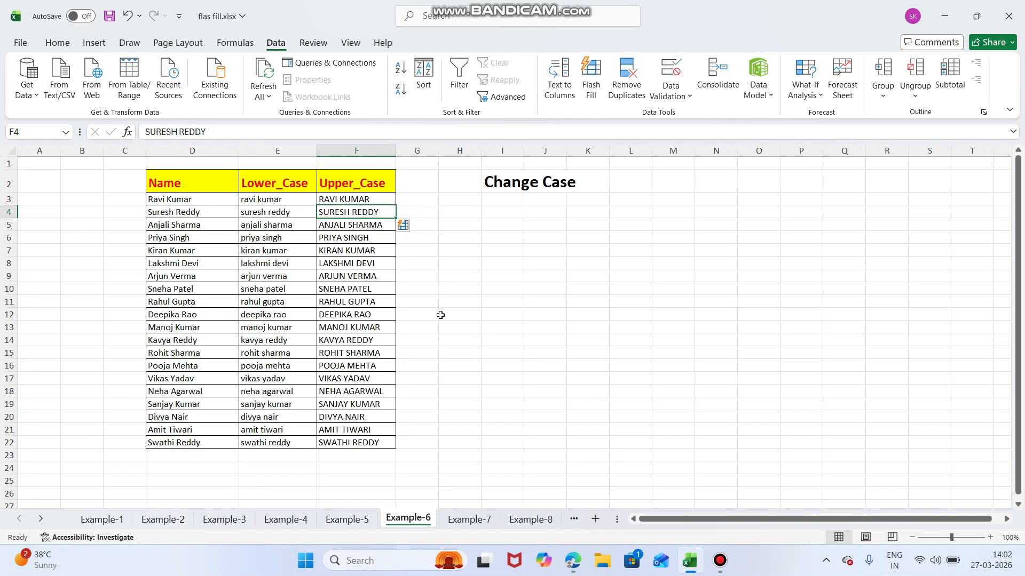